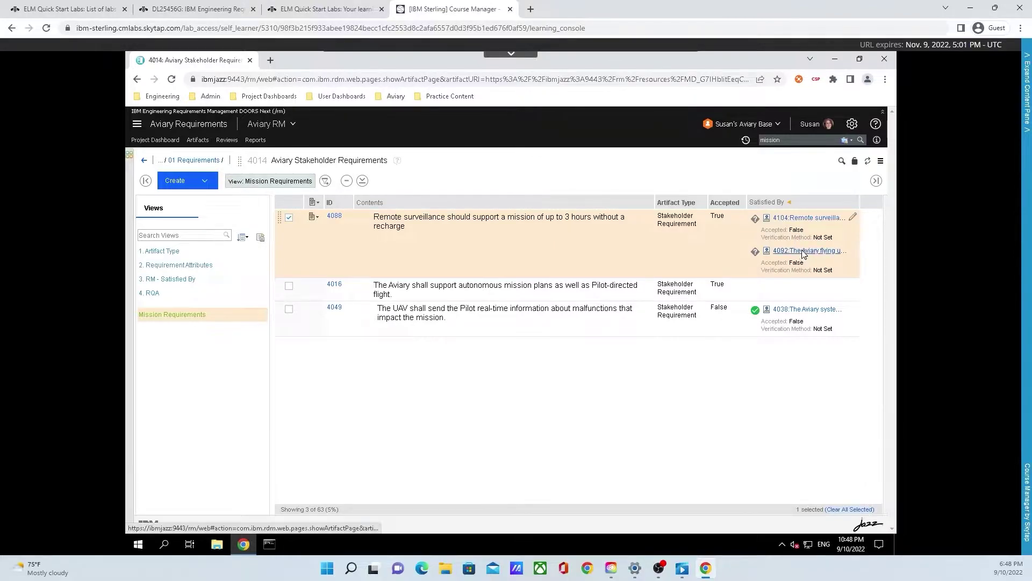
# Step: Open linked requirement 4092 from the Satisfied By column of 4088 and select only that row in its module
pyautogui.moveTo(804, 254)
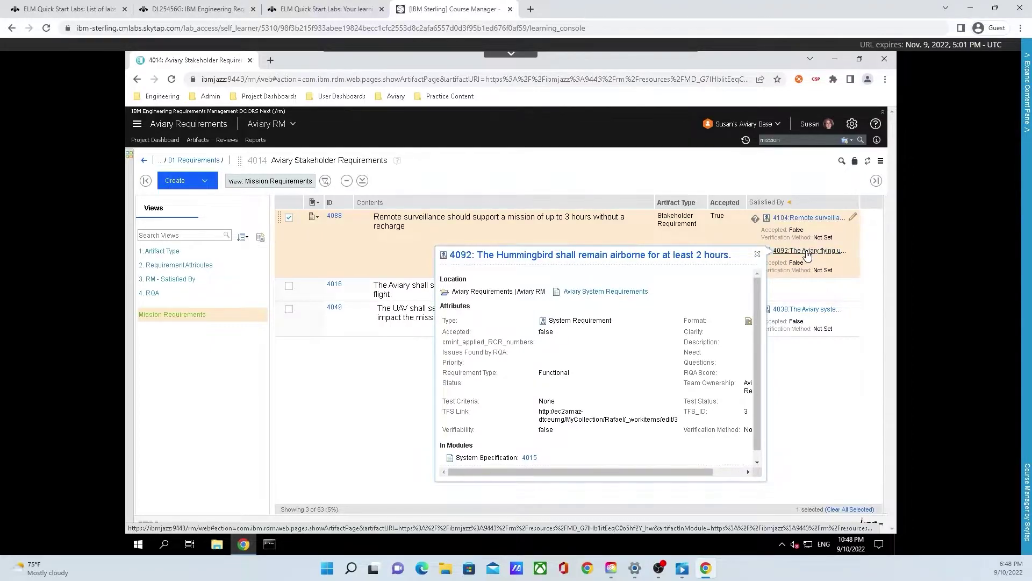
pyautogui.click(807, 252)
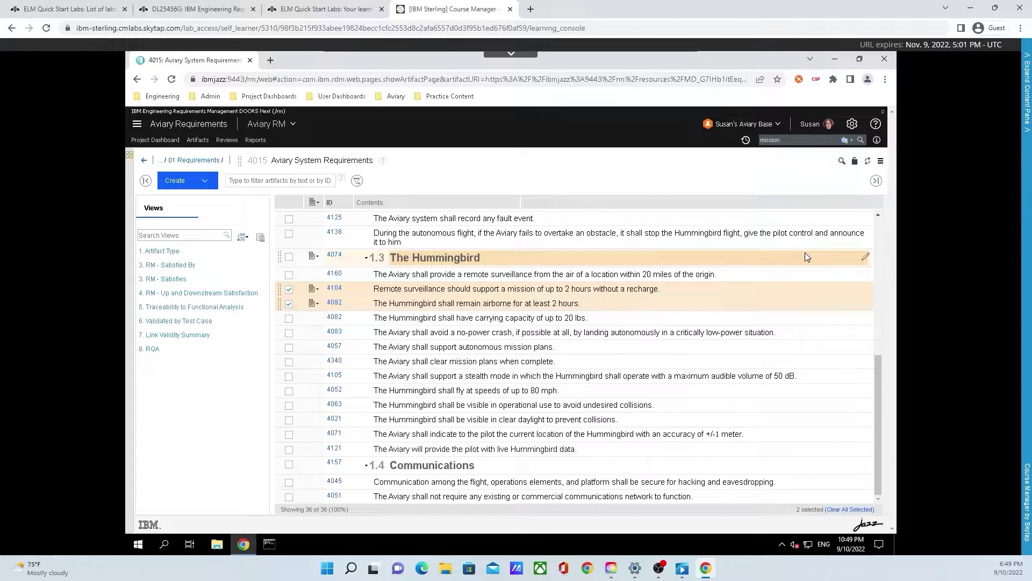
pyautogui.click(683, 309)
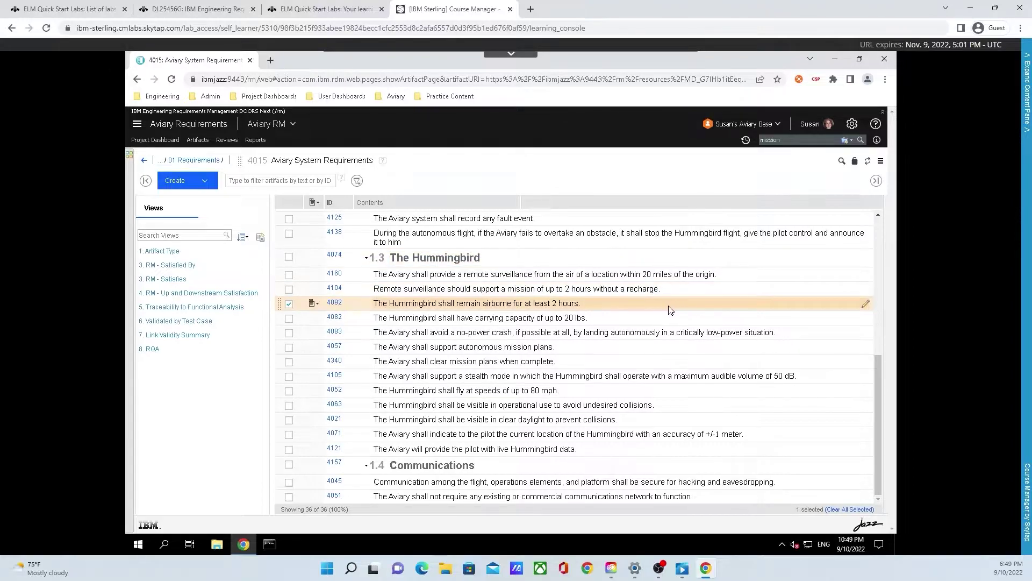
# Step: Examine the upstream and downstream satisfaction links of requirement 4092 in the RM - Up and Downstream Satisfaction view, then remove the view
pyautogui.click(180, 294)
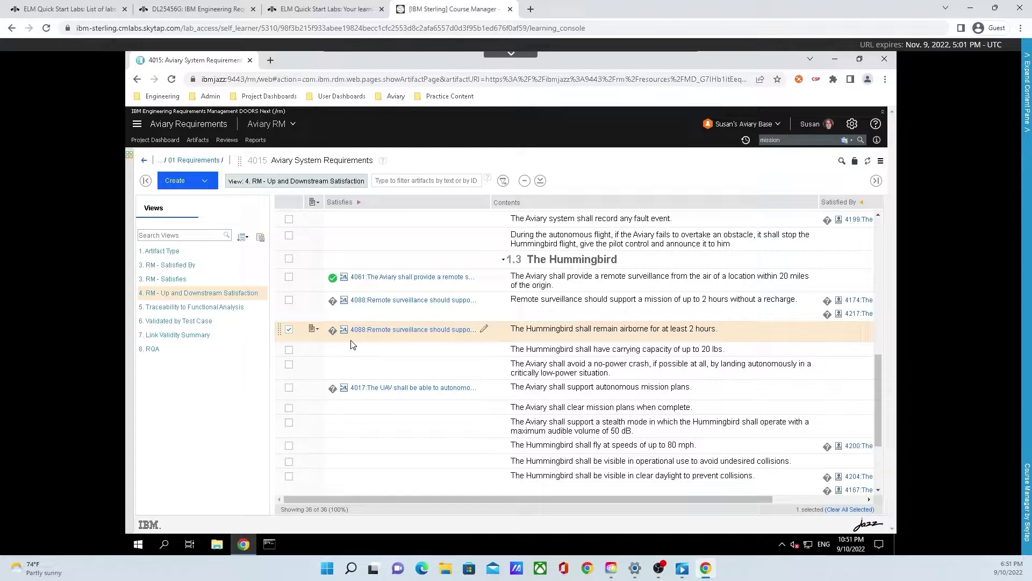
pyautogui.click(207, 294)
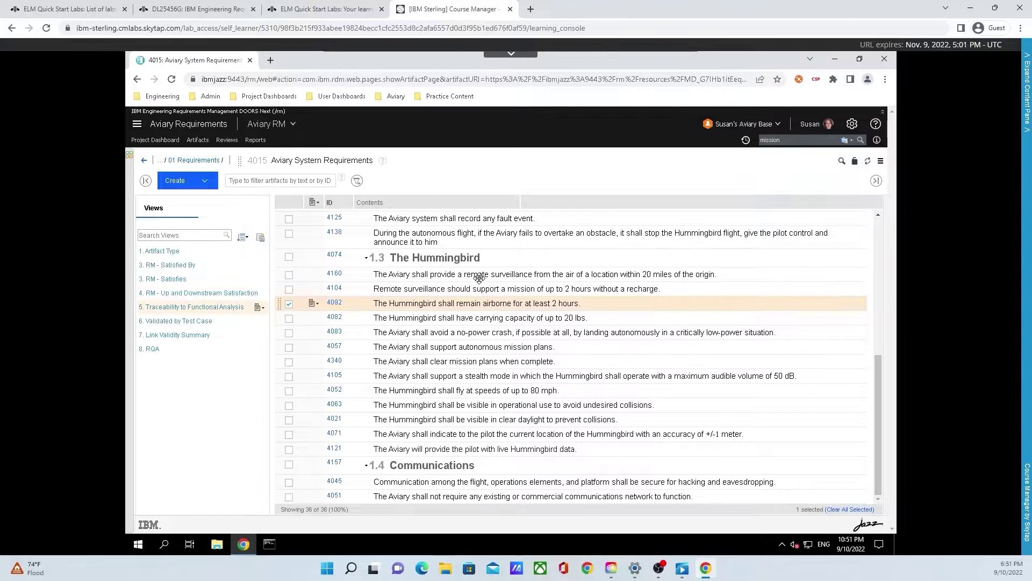
# Step: Change the minimum airborne time in requirement 4092 to 3 hours and save the row
pyautogui.click(558, 308)
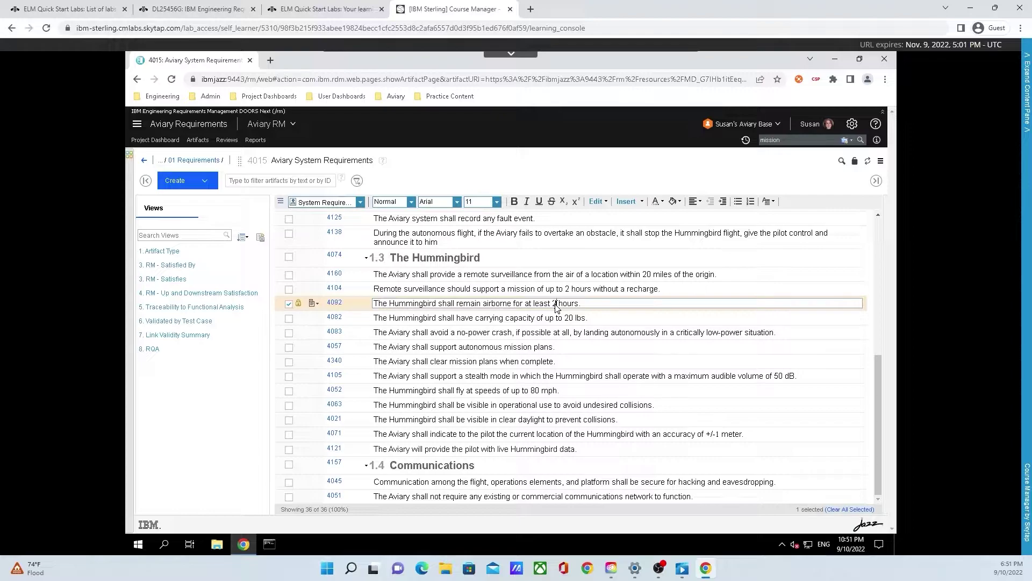
pyautogui.press('BackSpace')
pyautogui.write('3')
pyautogui.click(609, 274)
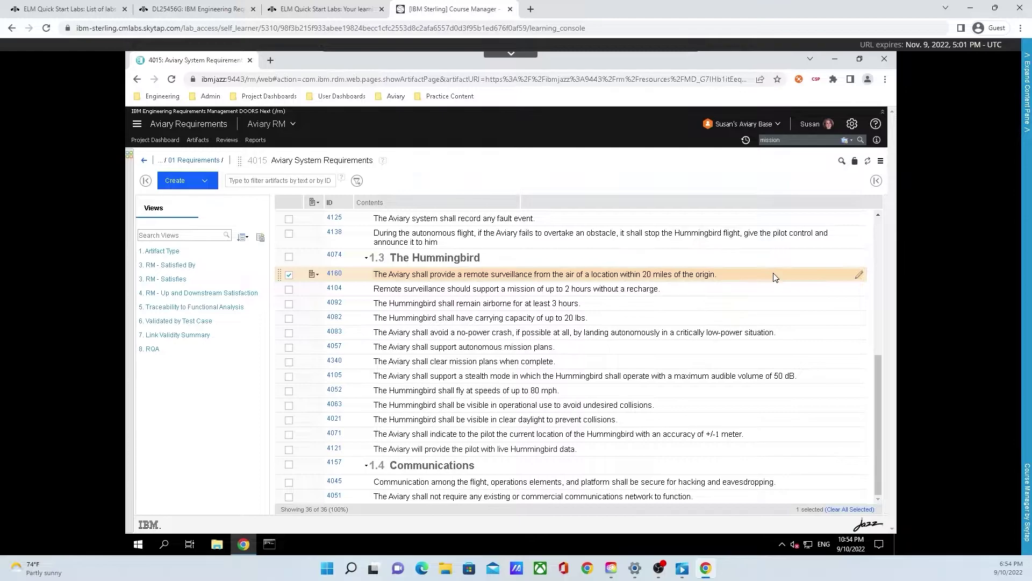
# Step: Show the artifact comments of requirement 4092 and start a new comment for it
pyautogui.click(770, 303)
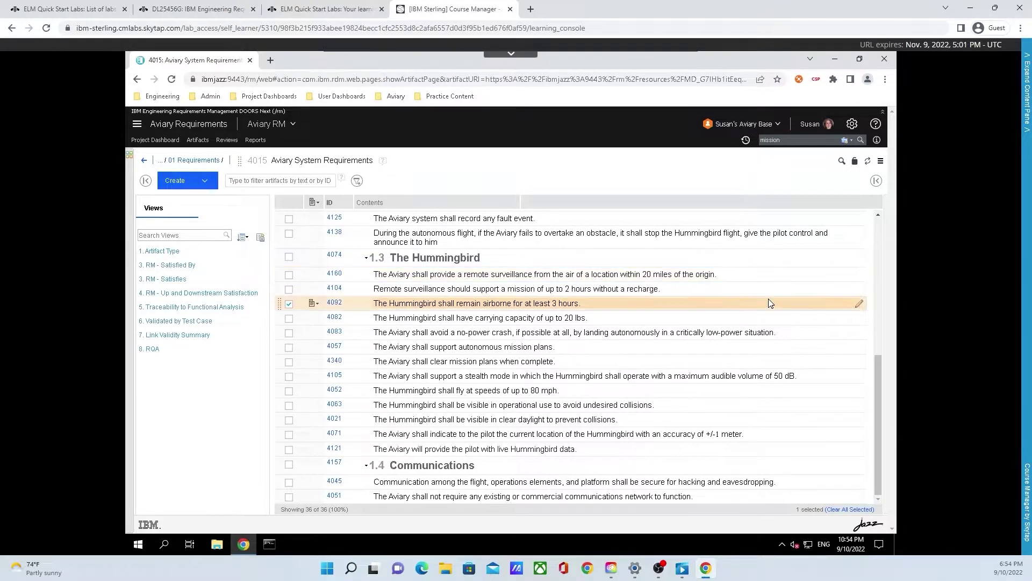
pyautogui.click(877, 182)
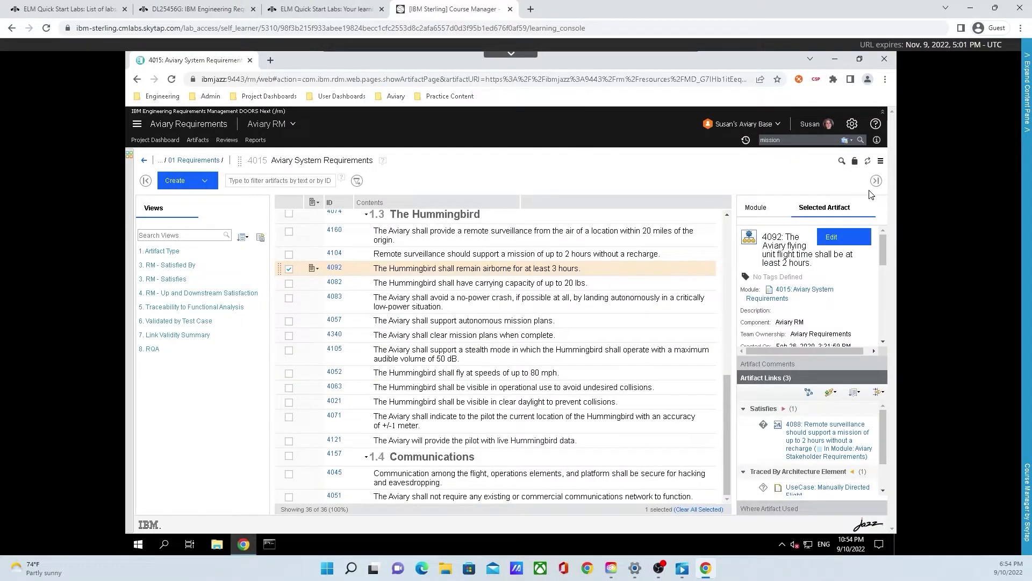
pyautogui.click(806, 363)
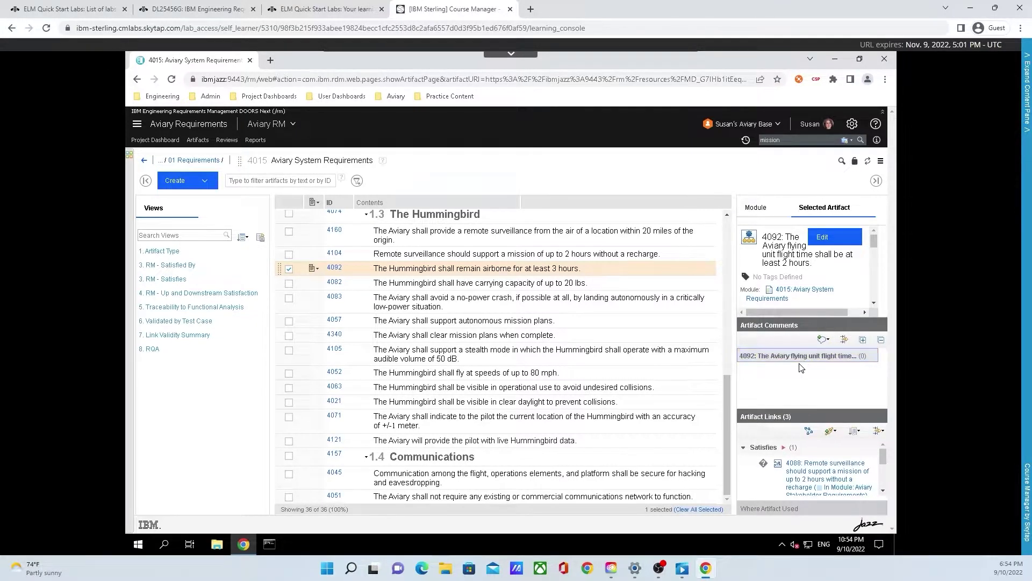
pyautogui.click(828, 340)
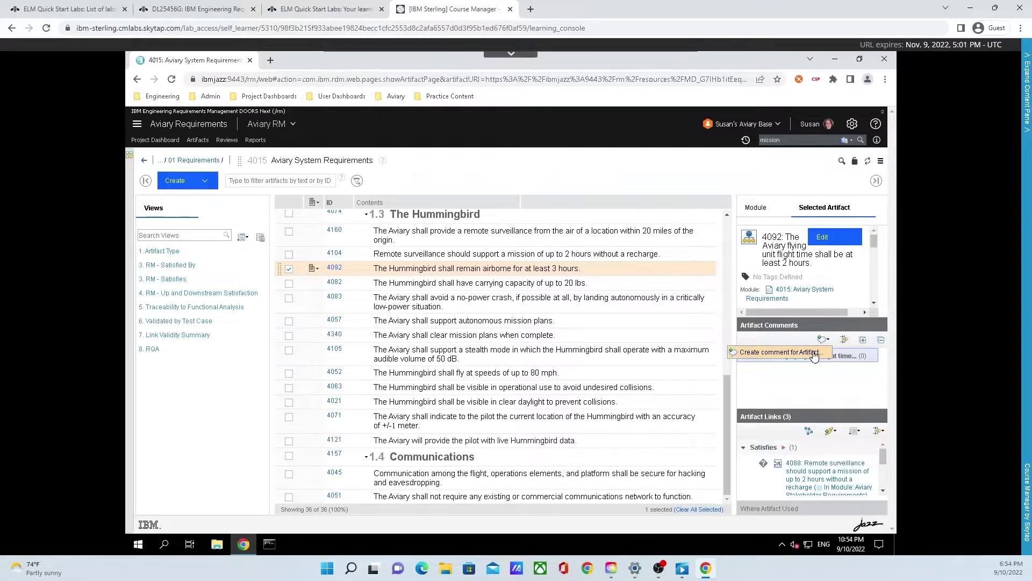
pyautogui.click(814, 354)
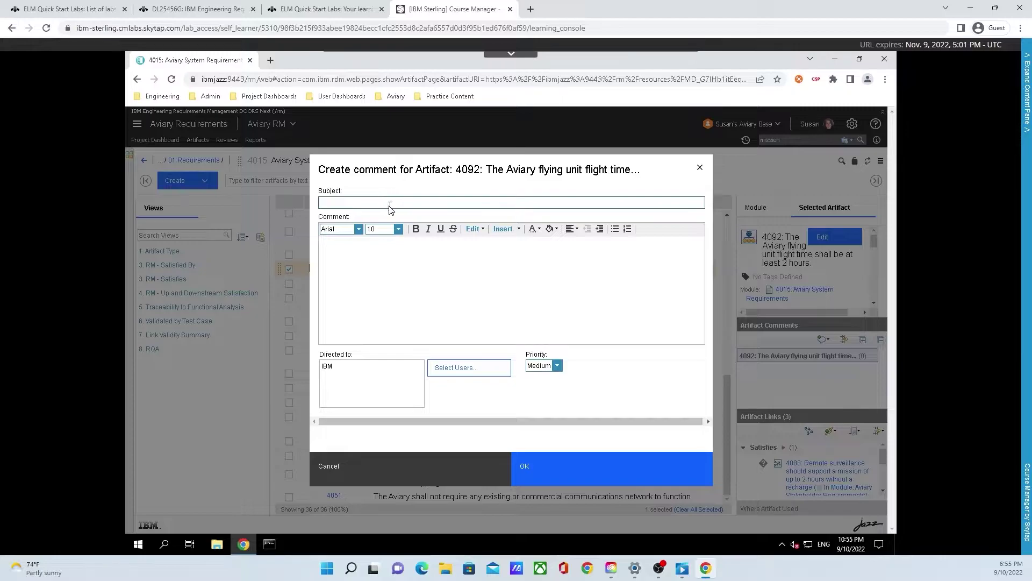
# Step: Give the comment the subject "Power Drain" and the text "Increasing the range will increase the power drain, something we need to consider"
pyautogui.write('Power Drain')
pyautogui.click(374, 260)
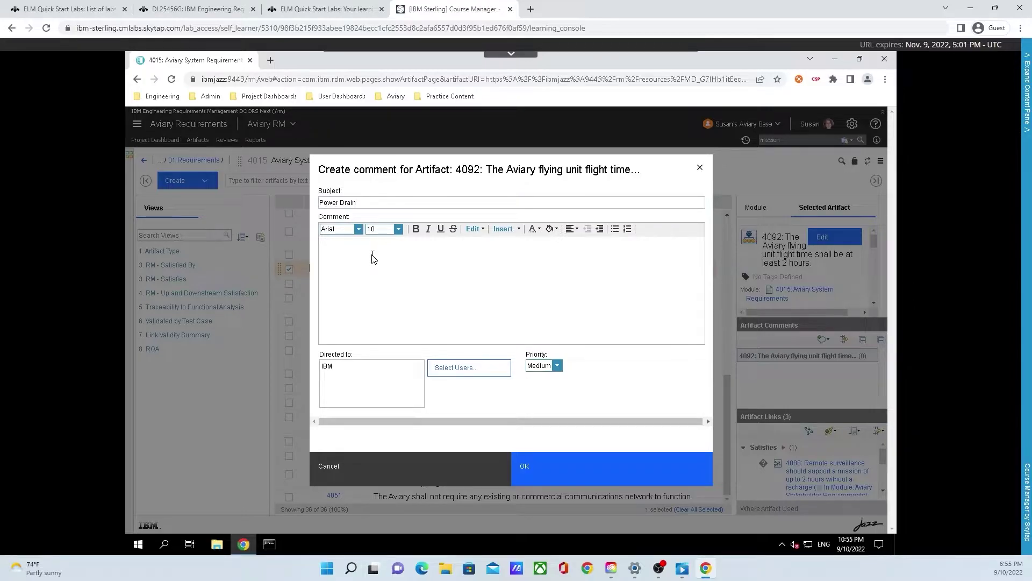
pyautogui.write('Increasing the range will increase the power s')
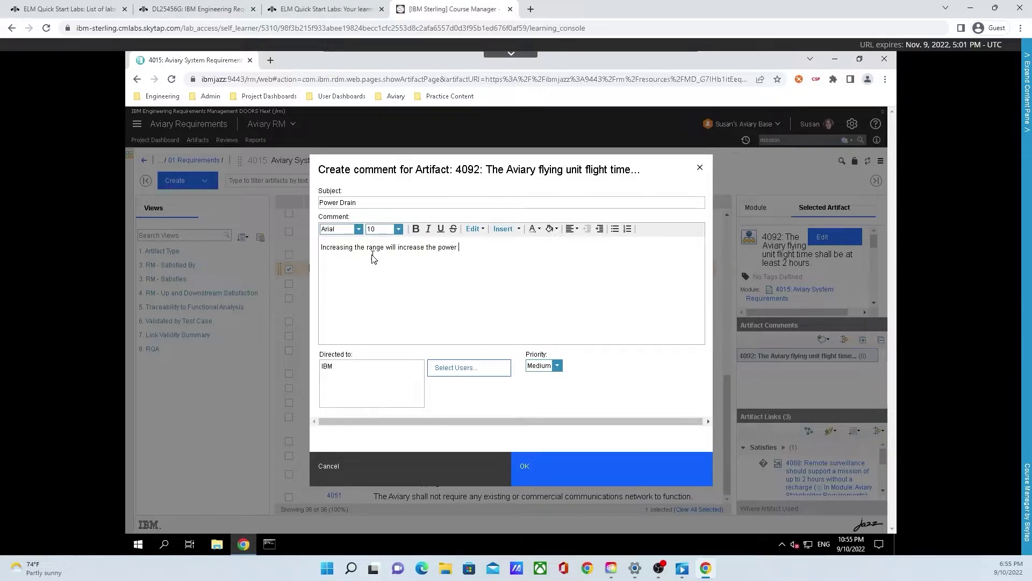
pyautogui.write('drain, something we need to consider')
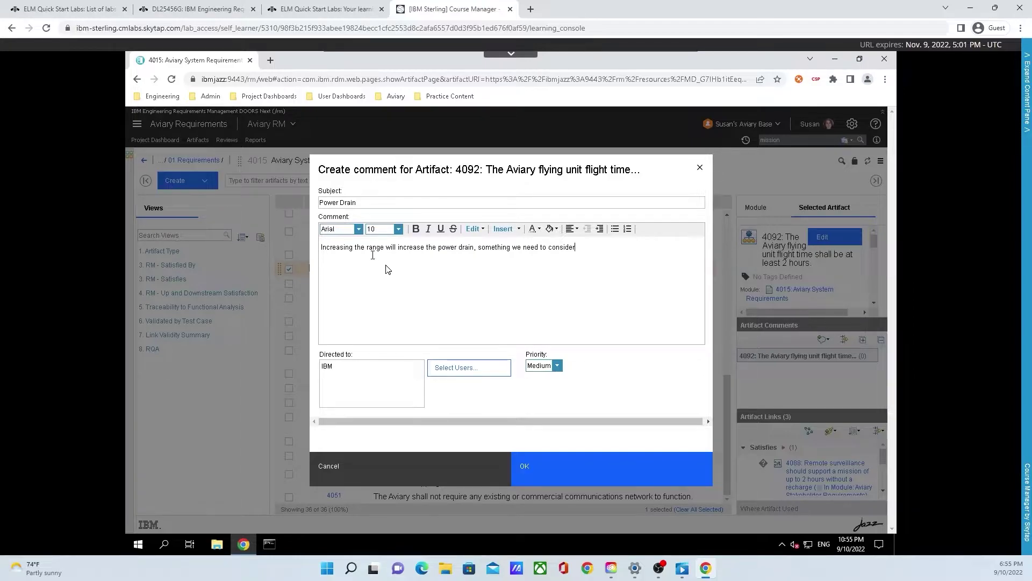
# Step: Search for the colleague's user account, add it to the comment's recipients and create the comment
pyautogui.click(462, 367)
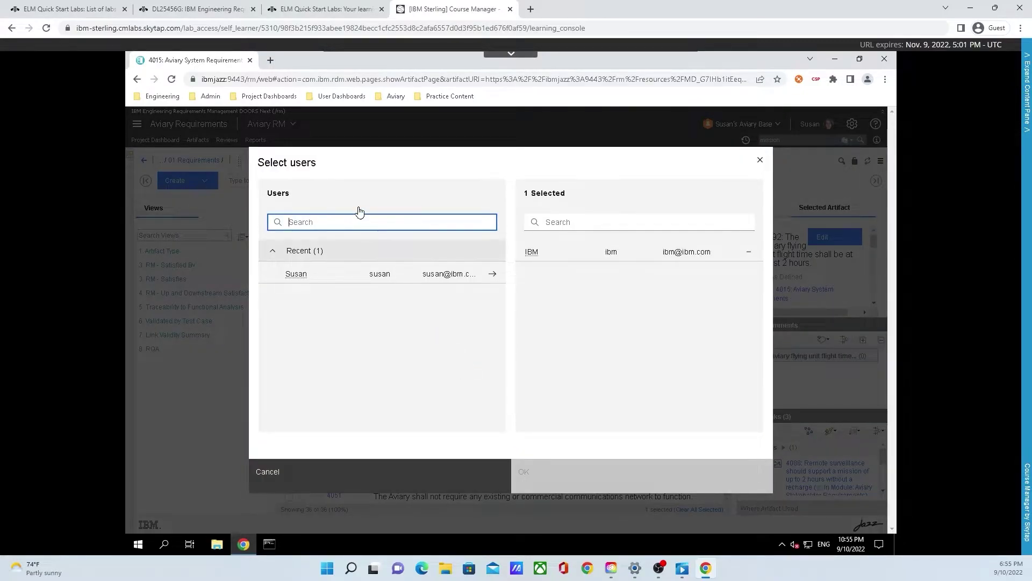
pyautogui.write('pete')
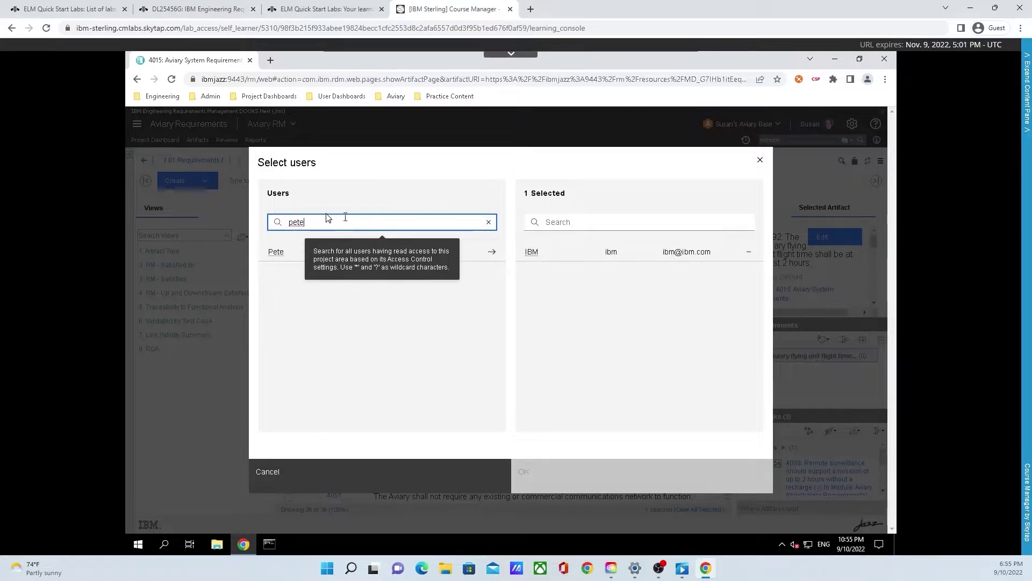
pyautogui.click(493, 252)
pyautogui.click(492, 251)
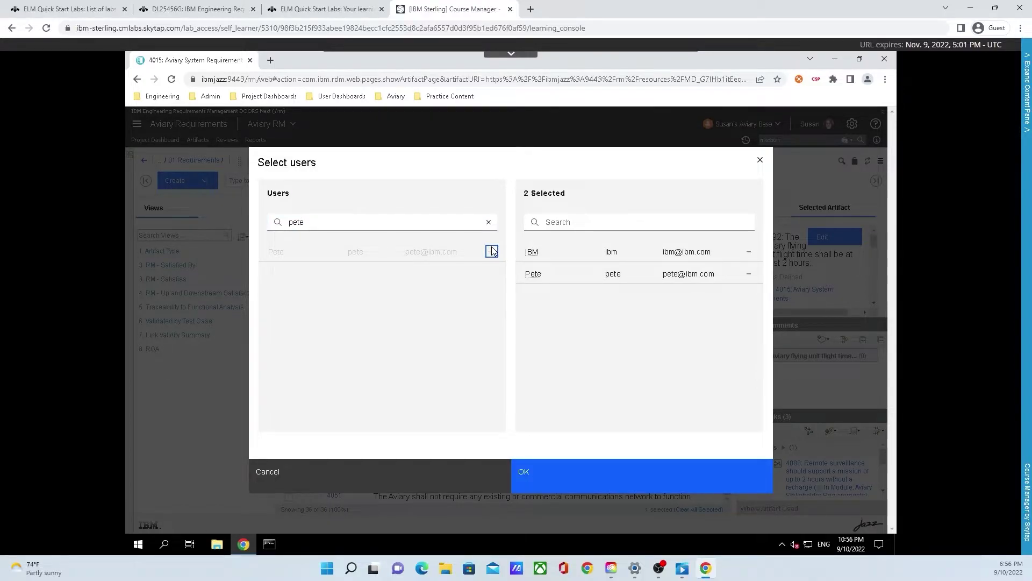
pyautogui.click(555, 472)
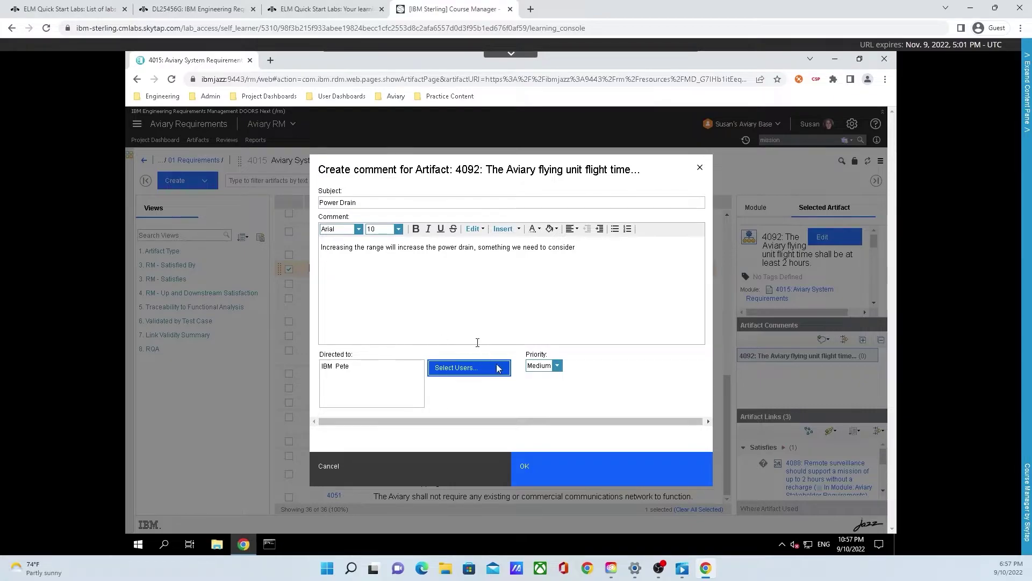
pyautogui.click(578, 469)
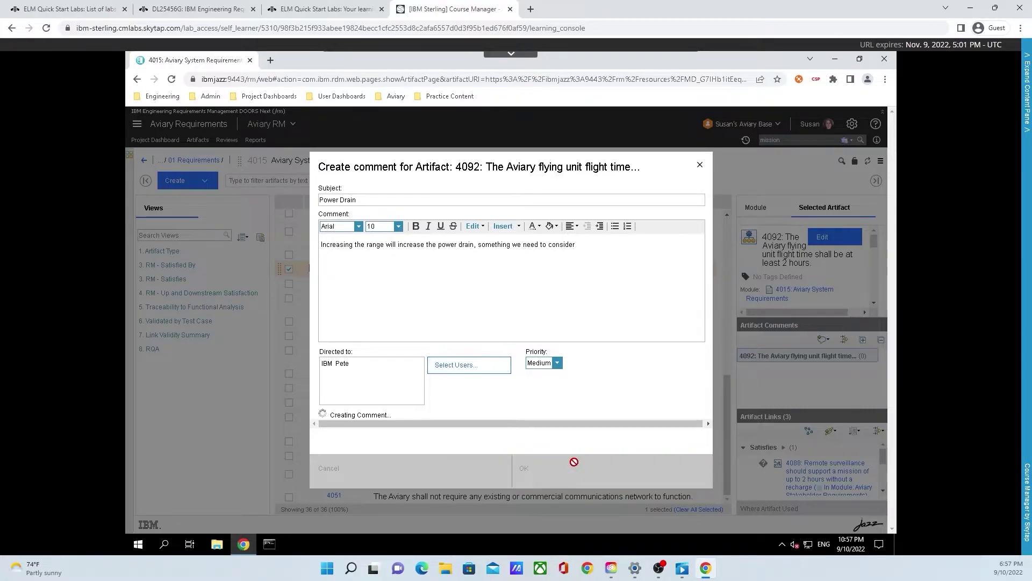
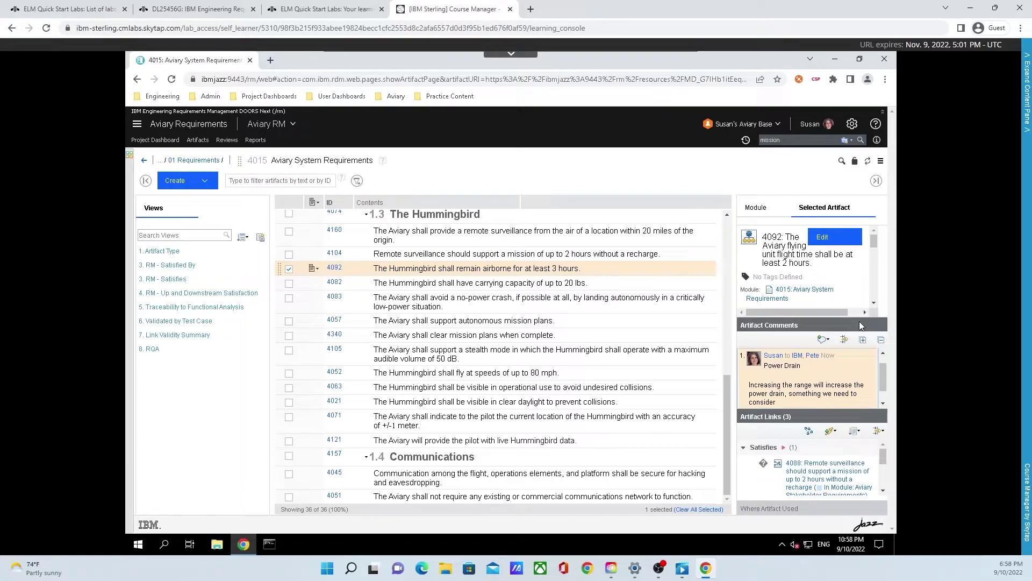
# Step: Insert a new artifact after requirement 4092 reading "The hummingbird shall notify the pilot when the remaining power reaches 50%"
pyautogui.click(312, 269)
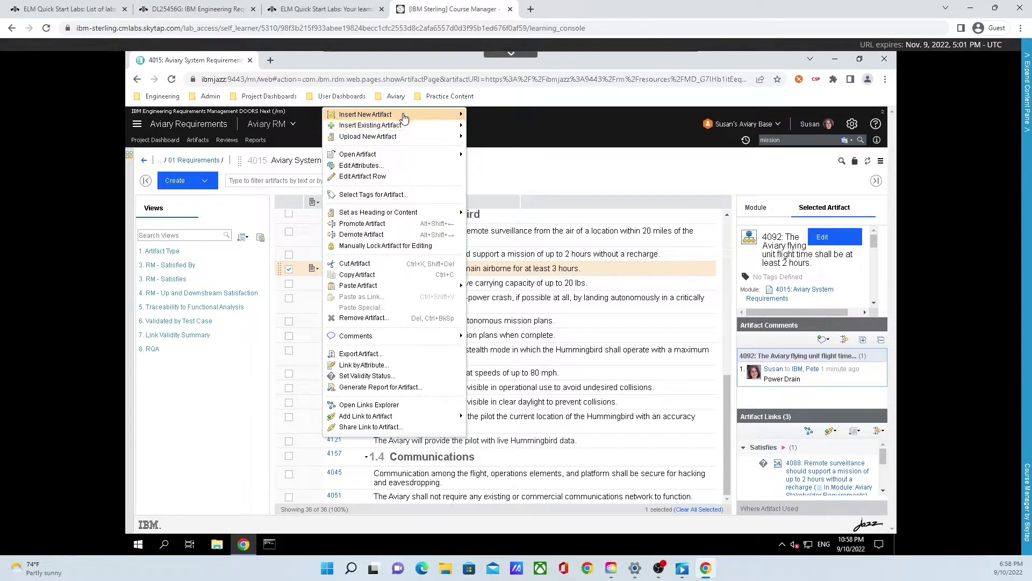
pyautogui.moveTo(404, 117)
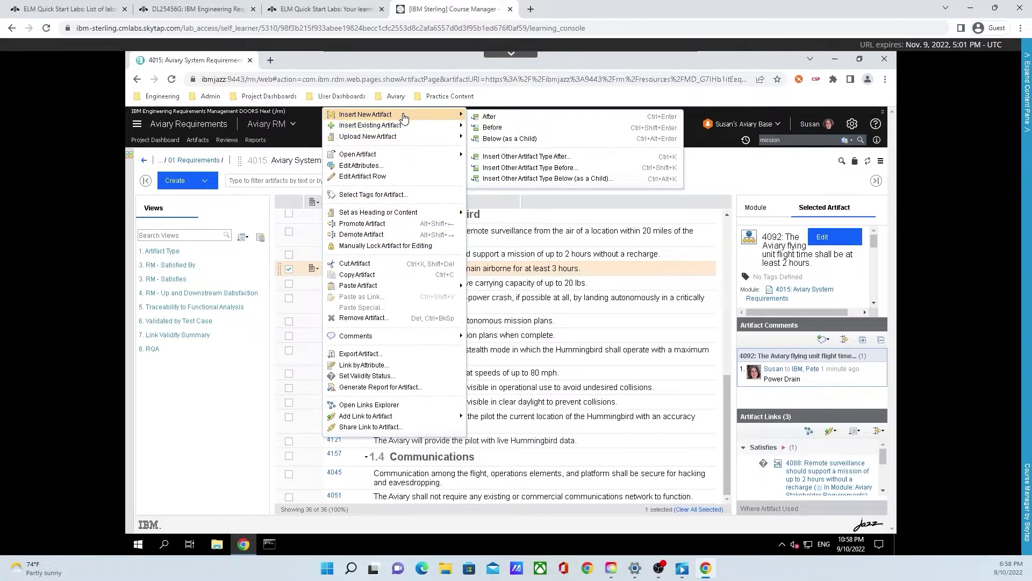
pyautogui.click(494, 119)
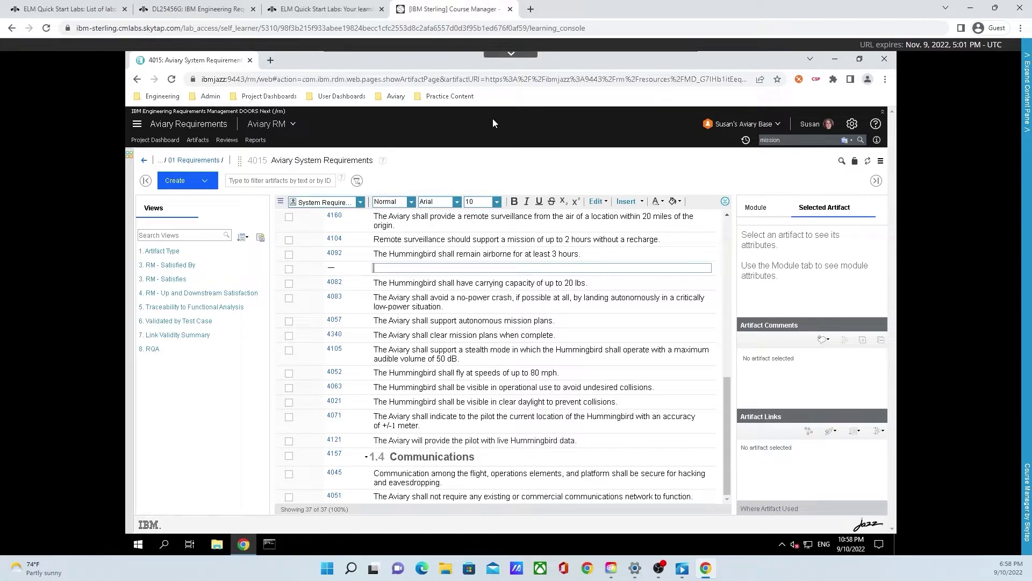
pyautogui.write('The h')
pyautogui.write('ummingbird shall notify the pilot when the remaining power reaches 50%')
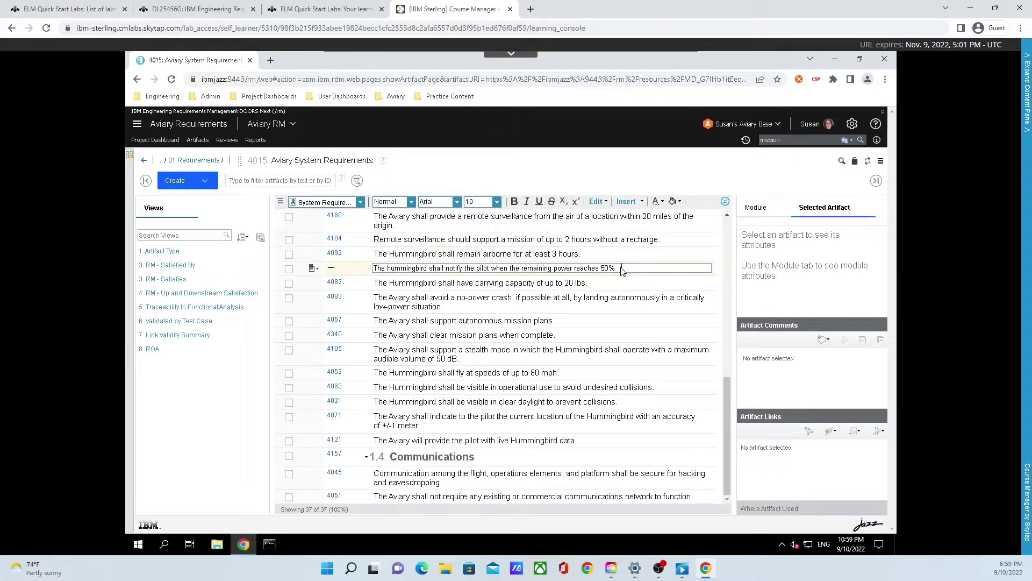
# Step: Set the new power notification requirement's text to font size 11 and save the row
pyautogui.moveTo(621, 269); pyautogui.dragTo(375, 272)
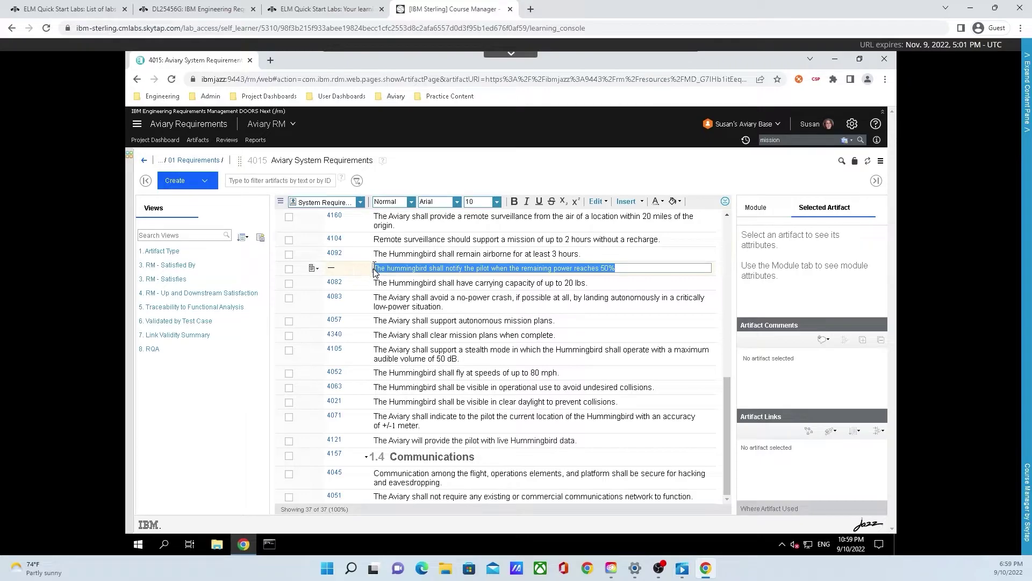
pyautogui.click(498, 202)
pyautogui.click(480, 272)
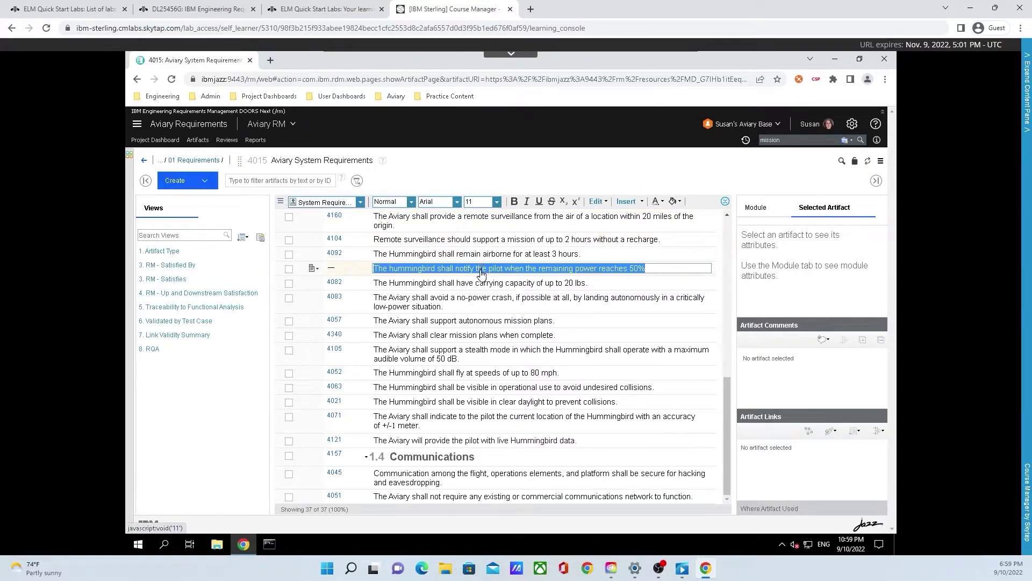
pyautogui.click(669, 288)
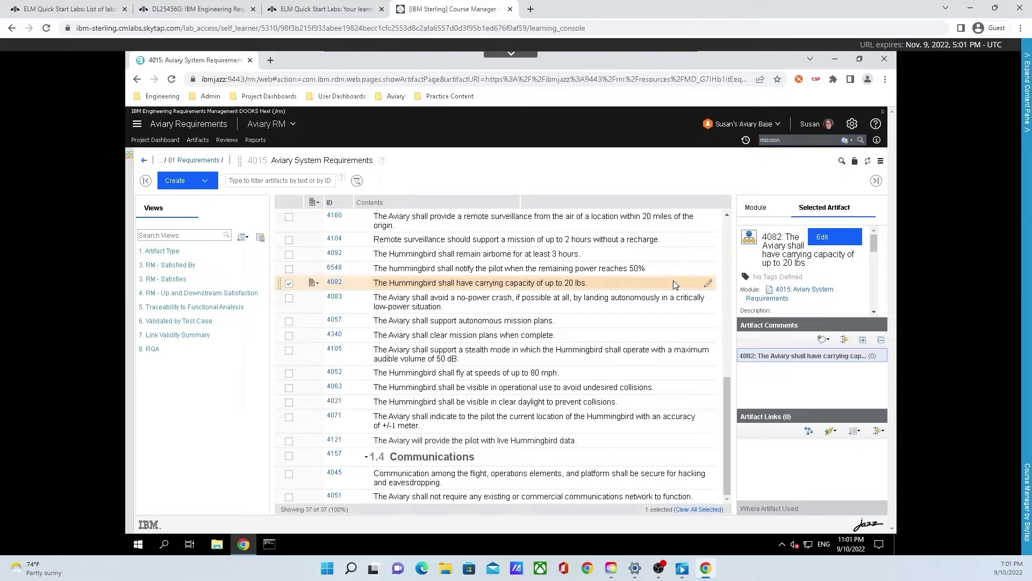
# Step: Insert a new artifact below the heading 1.3 The Hummingbird as a child and set its type to Information
pyautogui.scroll(4, 559, 323)
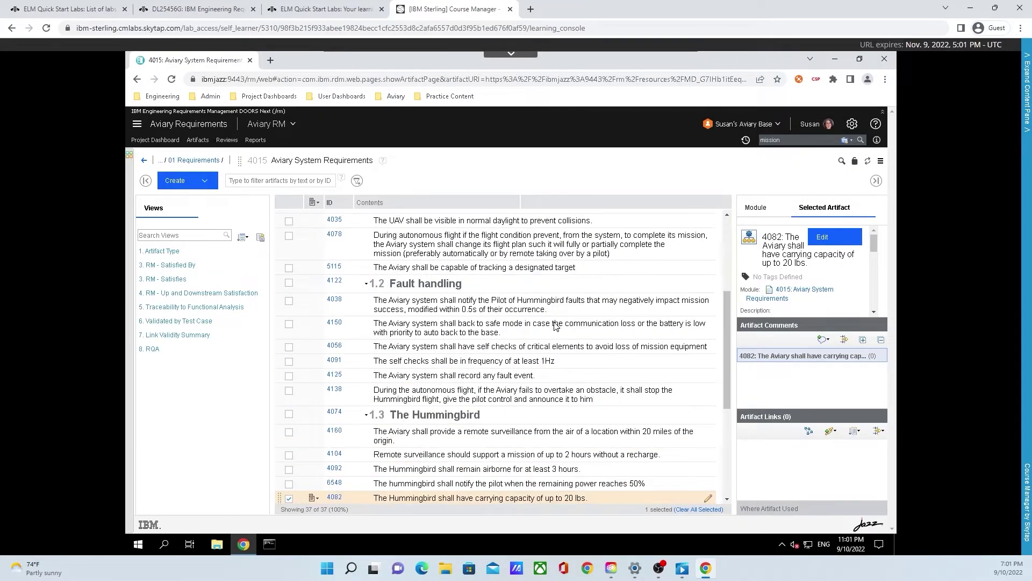
pyautogui.click(384, 421)
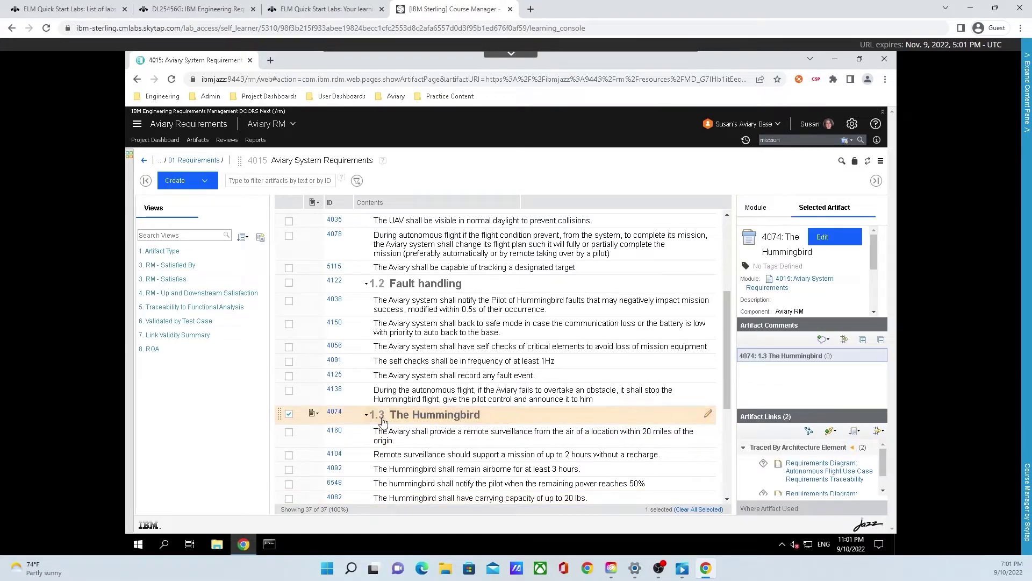
pyautogui.click(315, 417)
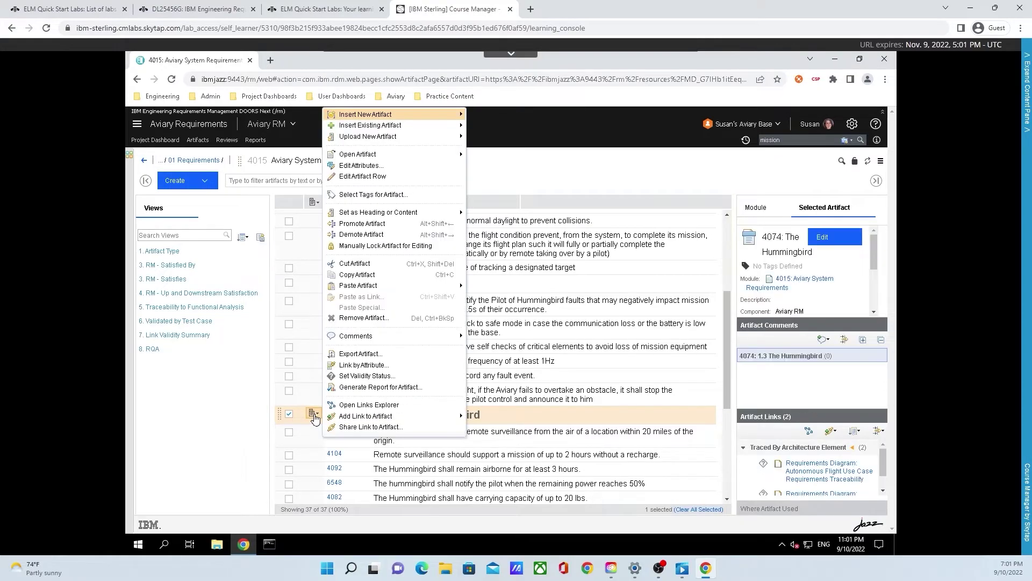
pyautogui.moveTo(395, 118)
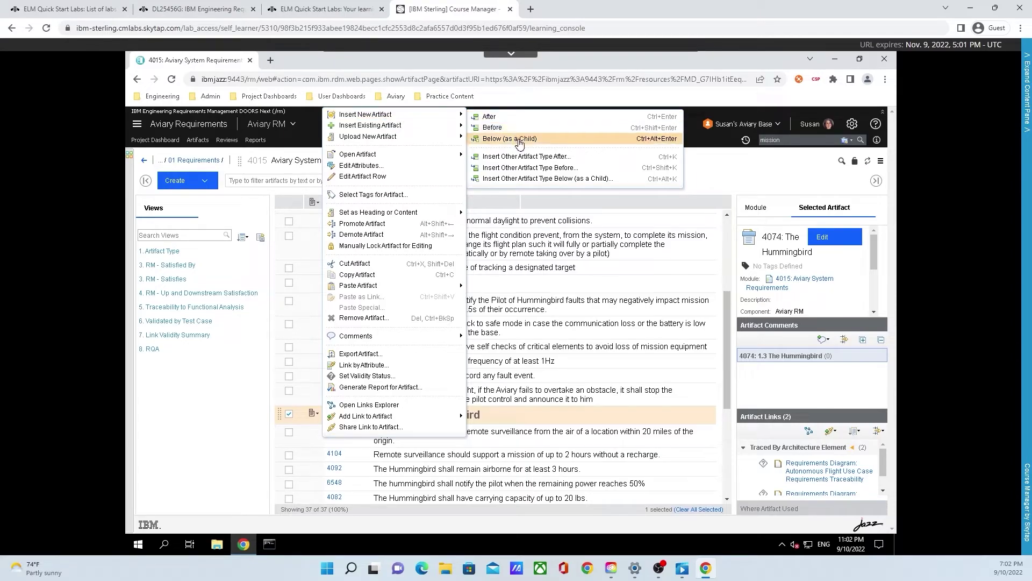
pyautogui.click(558, 143)
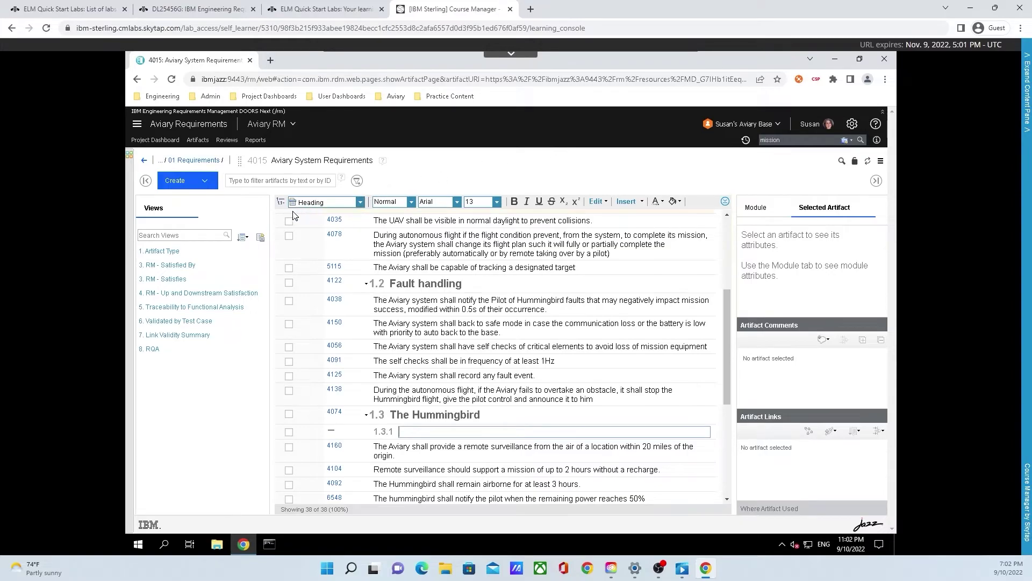
pyautogui.moveTo(310, 228)
pyautogui.click(360, 203)
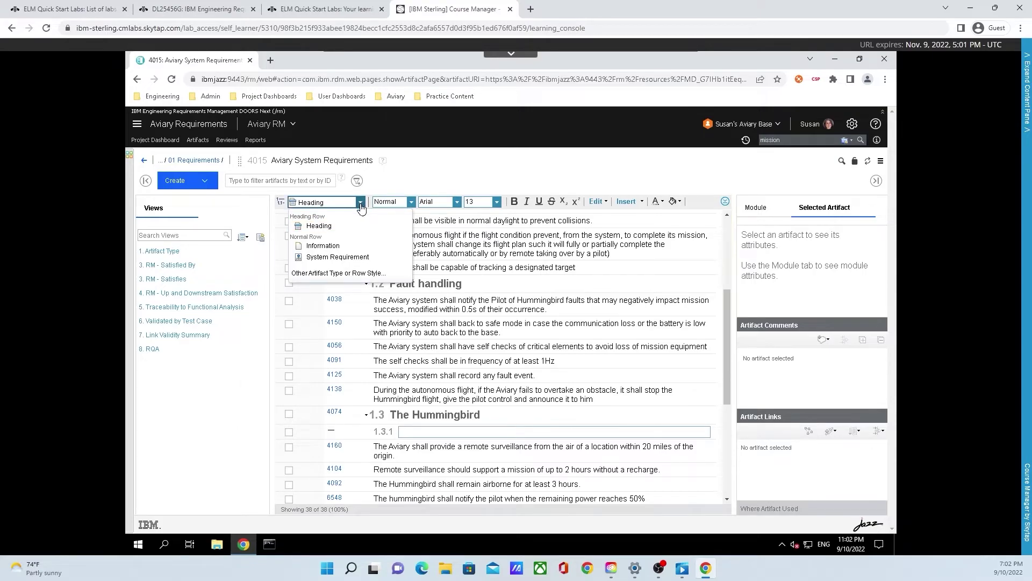
pyautogui.click(373, 249)
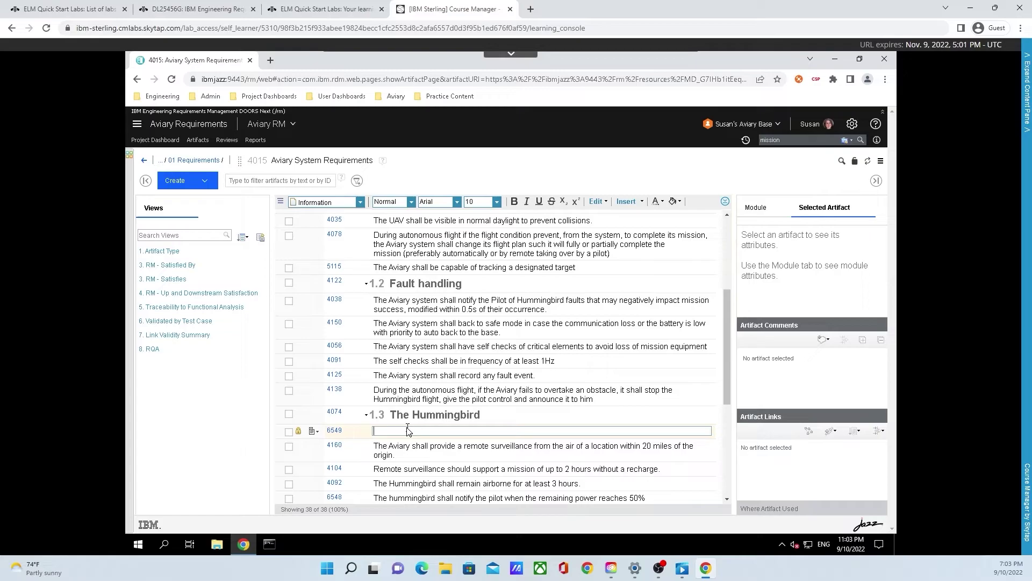
# Step: Enter "The Aviary flying unit (UAV) is code-named the Hummingbird" in the new Information artifact and colour the word "Hummingbird" blue
pyautogui.write('The Aviary flying unit (UAV) is code-named the Hummingbird')
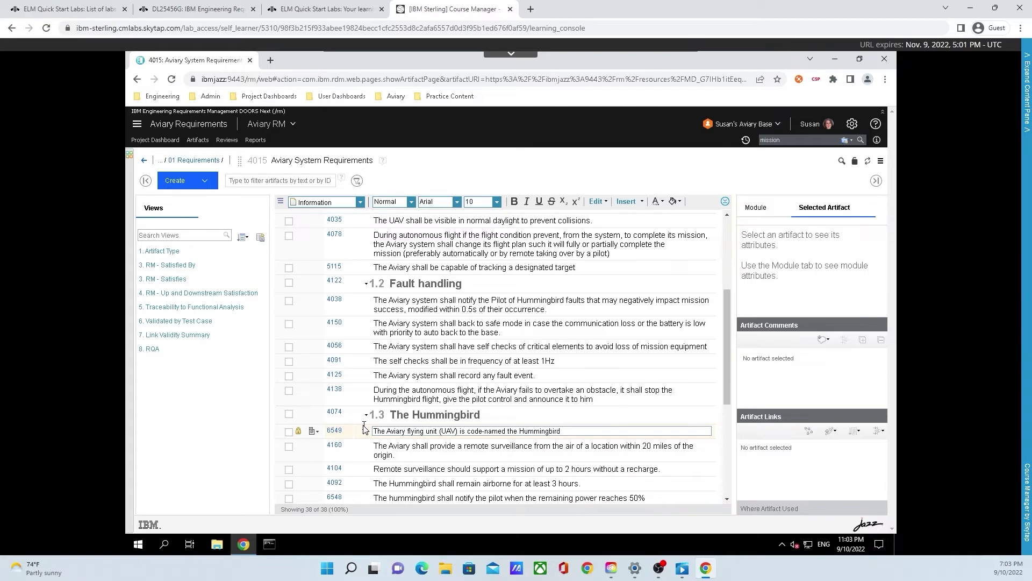
pyautogui.doubleClick(544, 432)
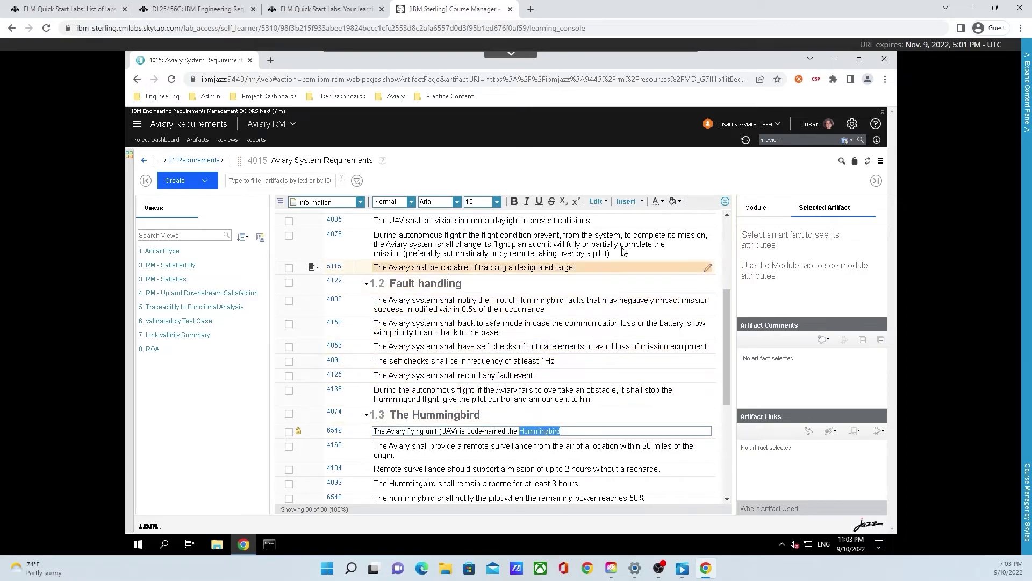
pyautogui.click(661, 202)
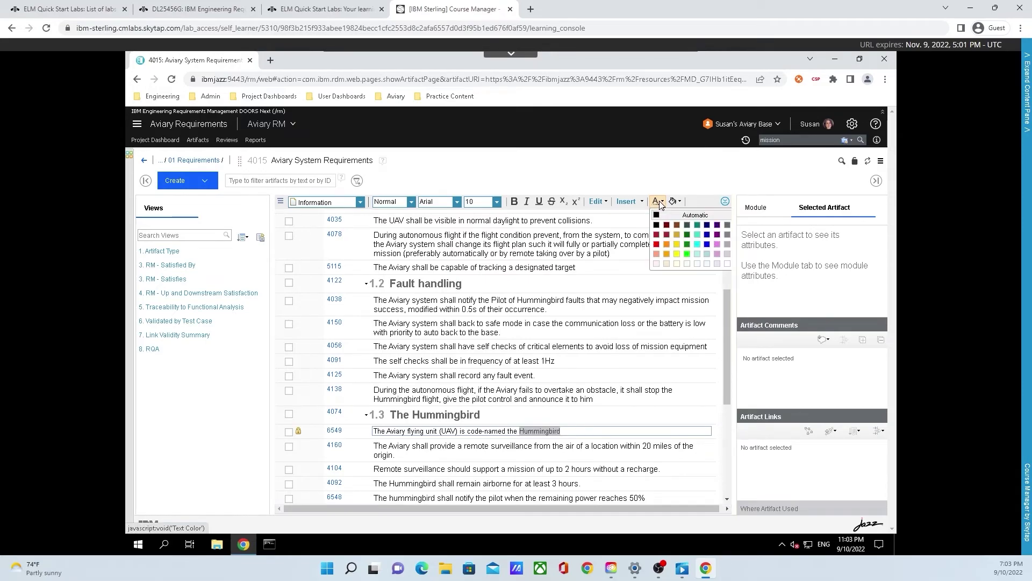
pyautogui.click(712, 245)
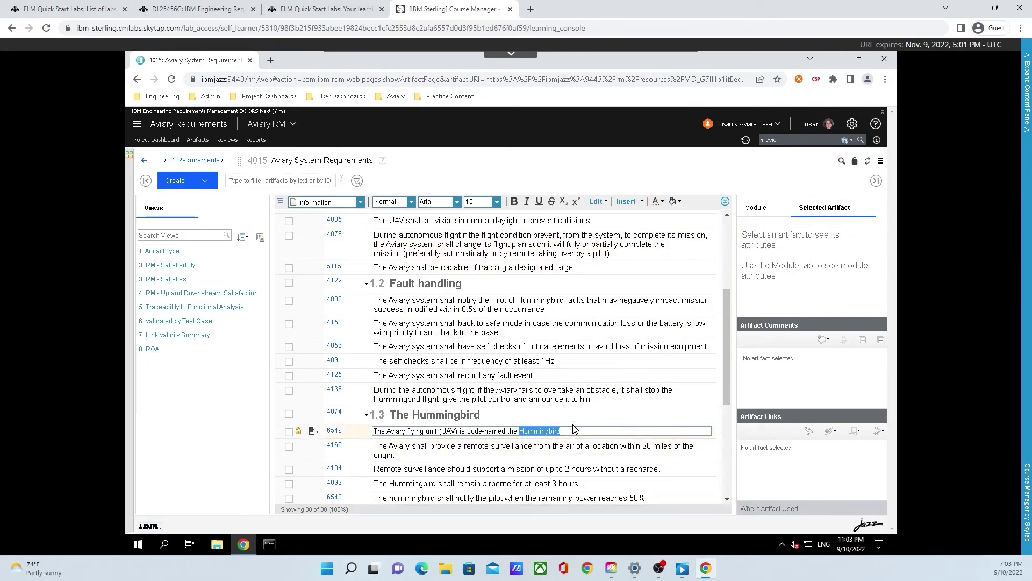
# Step: Set the entire text of the new Information artifact under The Hummingbird to font size 11 and save the row
pyautogui.moveTo(574, 427); pyautogui.dragTo(375, 430)
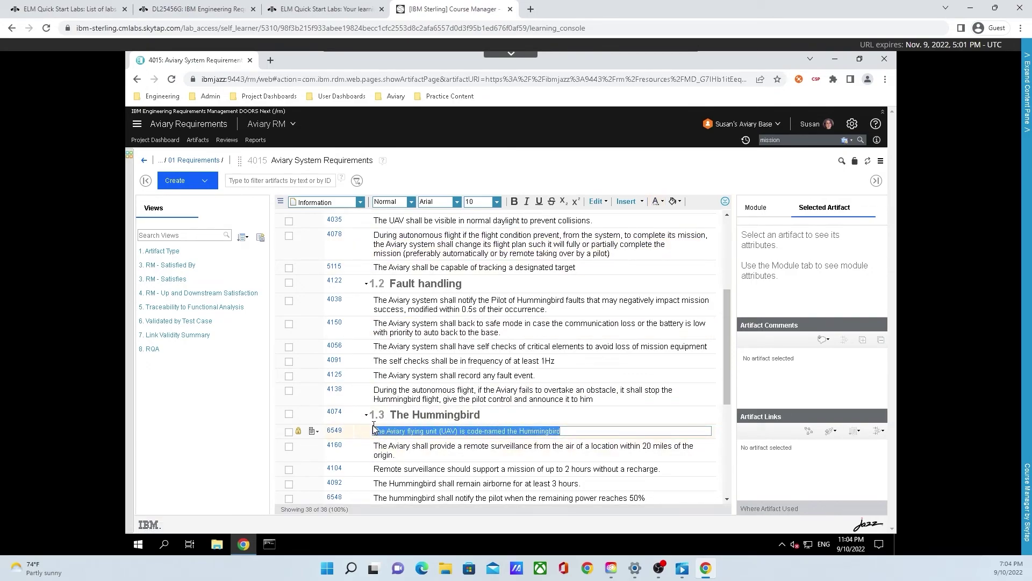
pyautogui.click(497, 202)
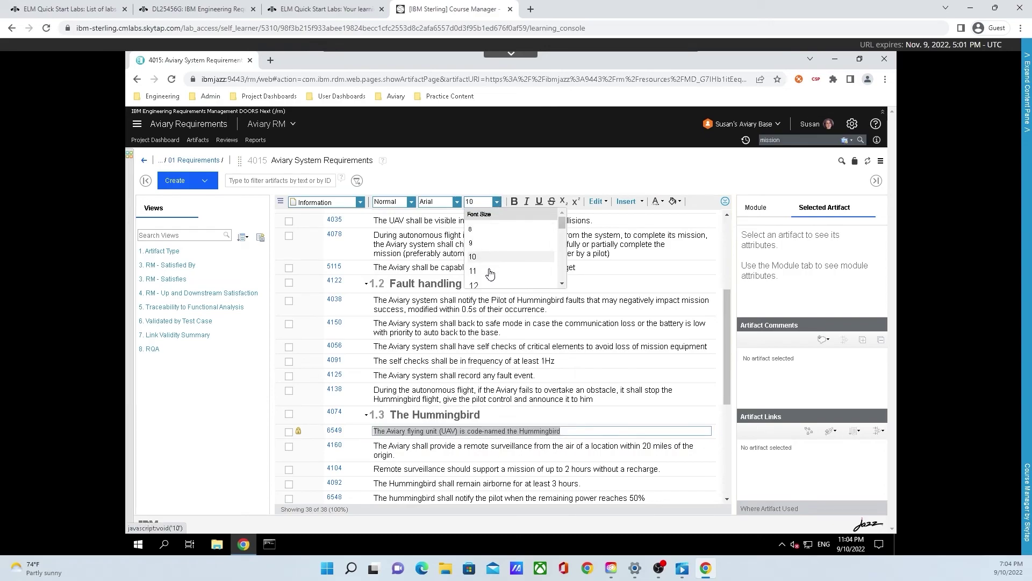
pyautogui.click(574, 424)
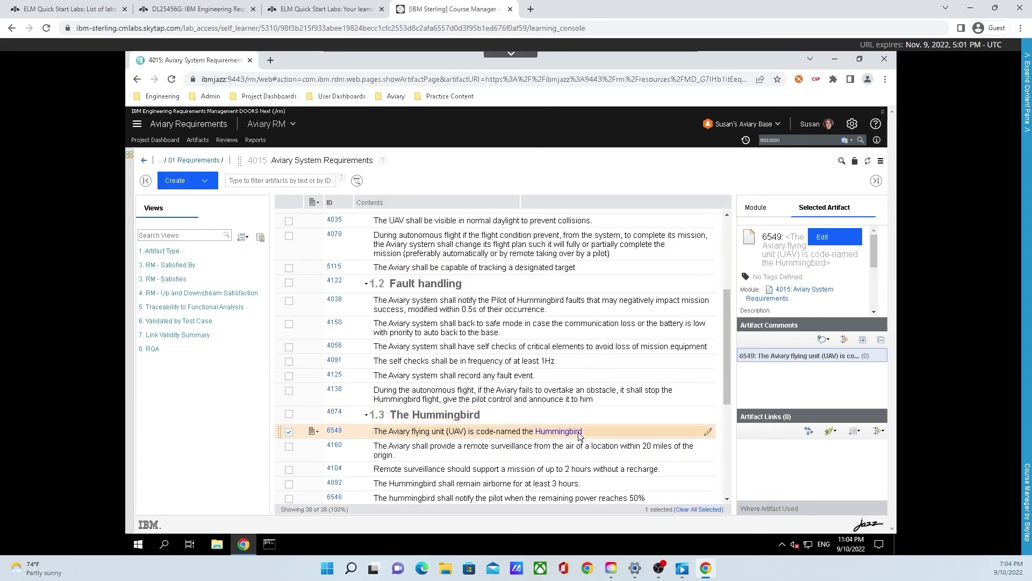
pyautogui.click(564, 379)
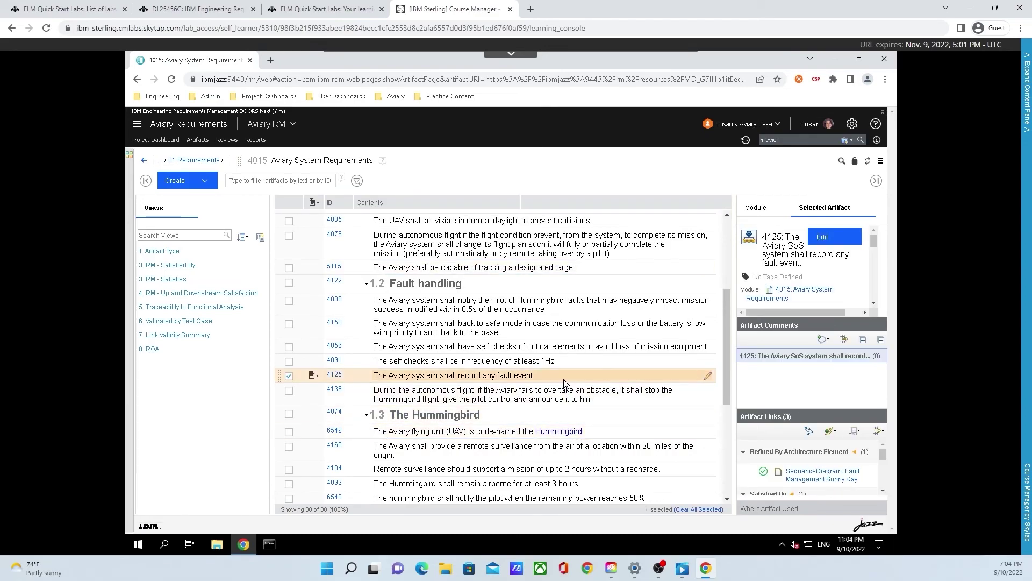